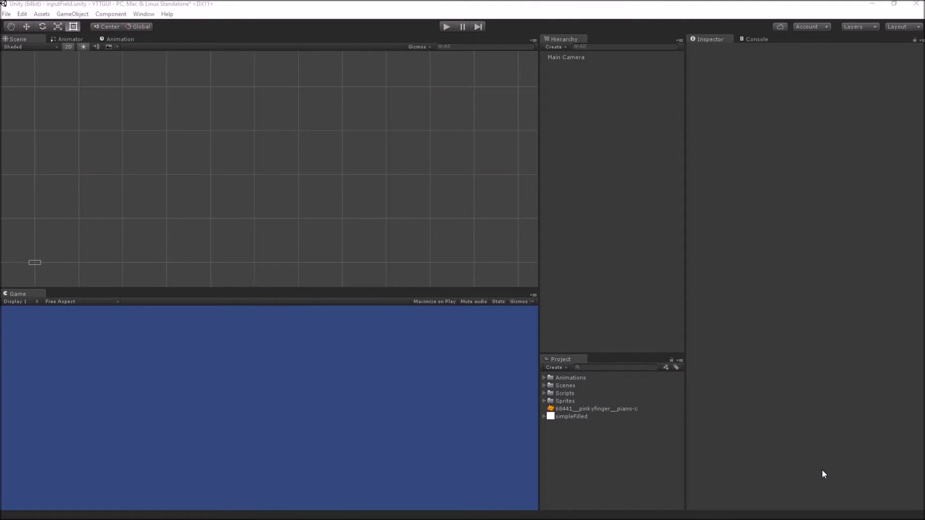
Add a UI Input Field from the Hierarchy's UI menu, creating a Canvas and EventSystem.
right_click(584, 150)
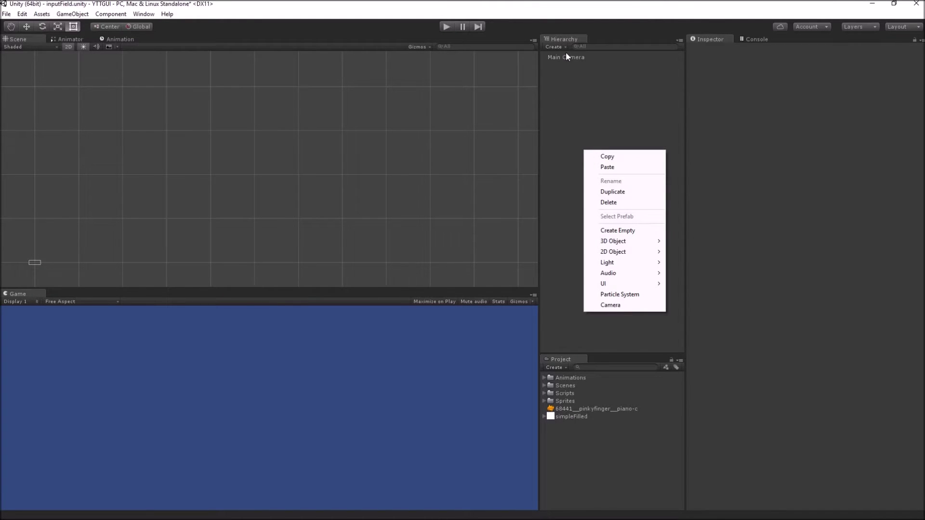
mouse_move(619, 286)
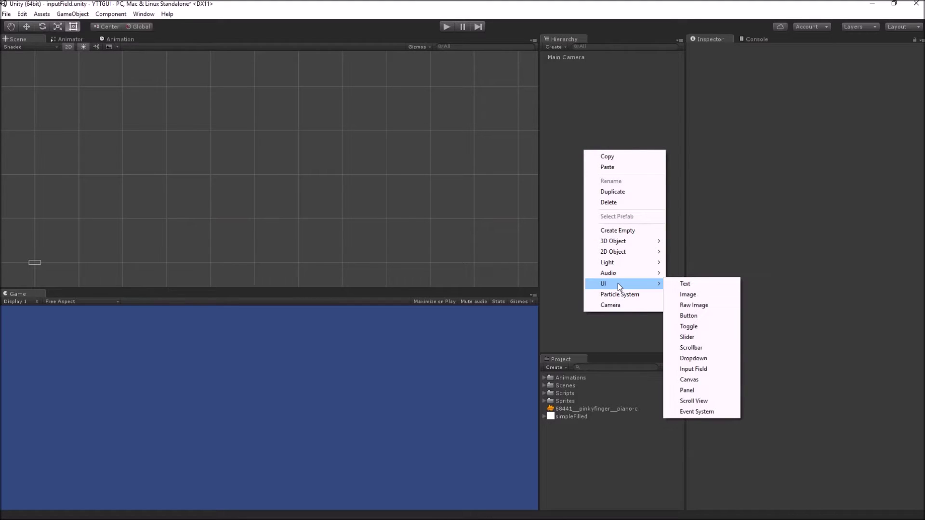
left_click(699, 369)
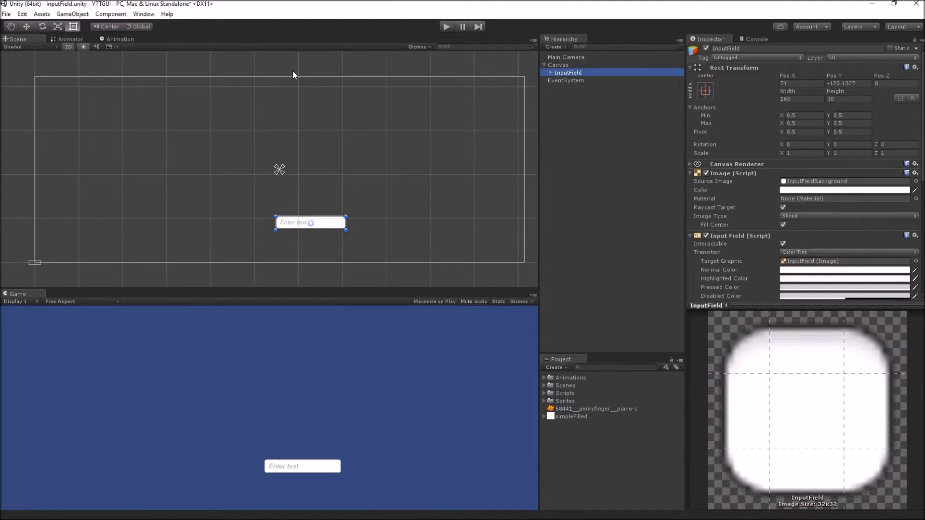
left_click(73, 14)
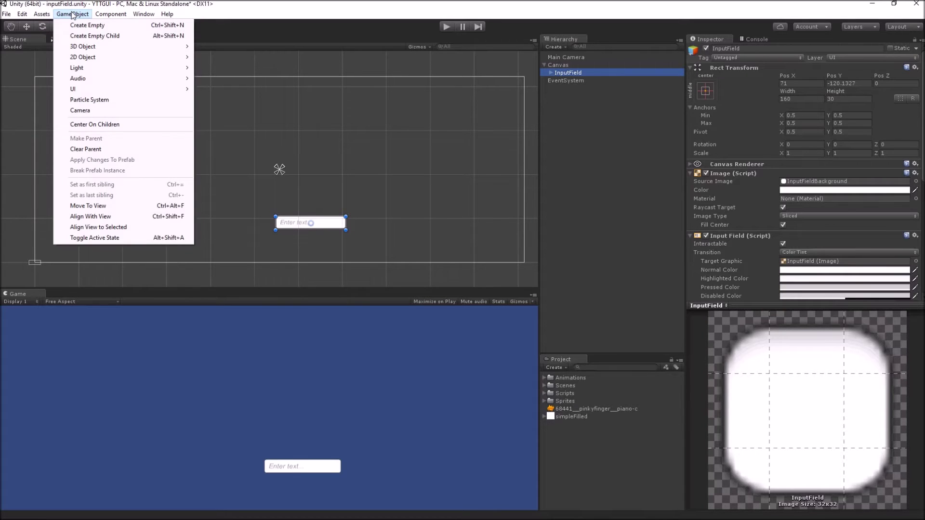
Expand InputField in the Hierarchy to list its Placeholder and Text children.
mouse_move(109, 91)
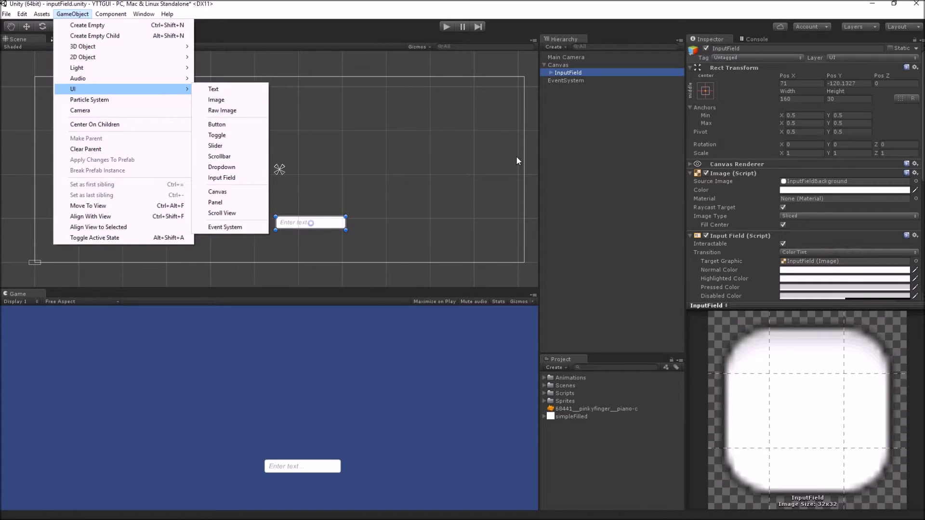
left_click(564, 117)
key("Right")
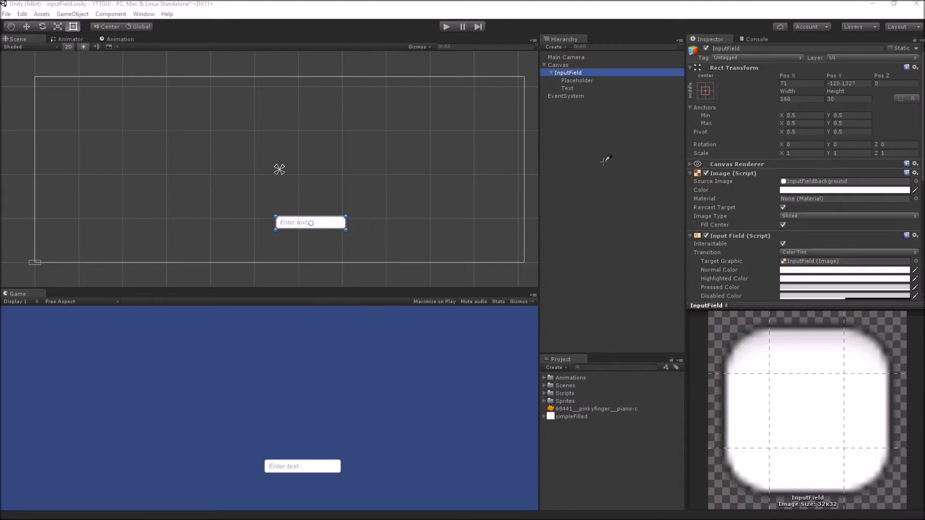
left_click(583, 80)
left_click(581, 75)
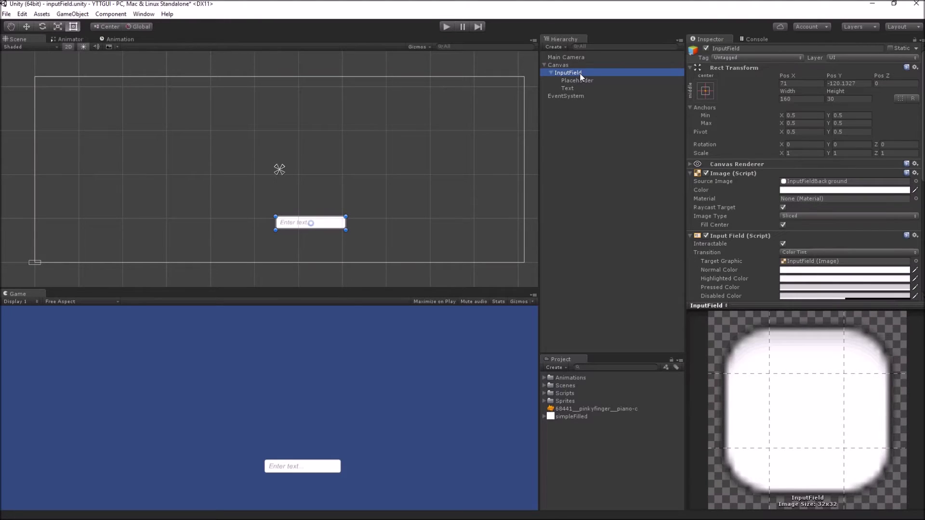
scroll(762, 141, "down", 3)
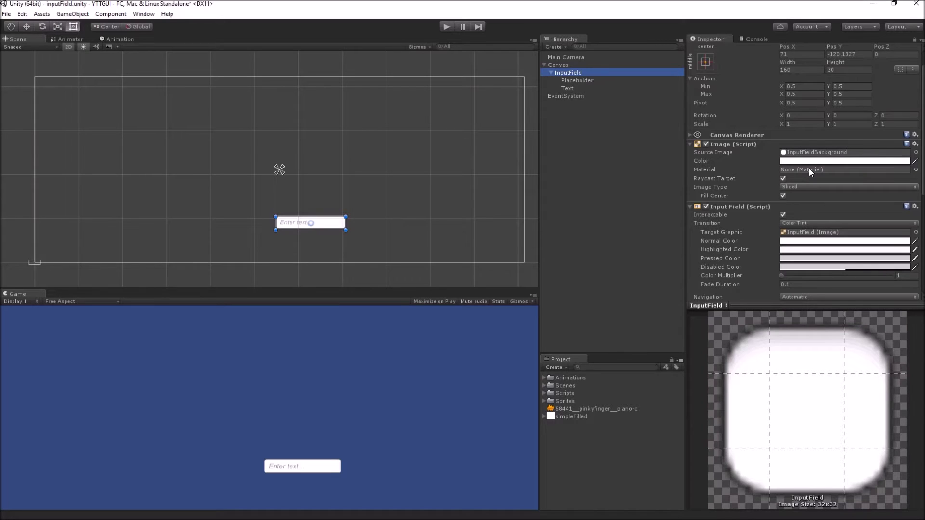
scroll(810, 169, "down", 6)
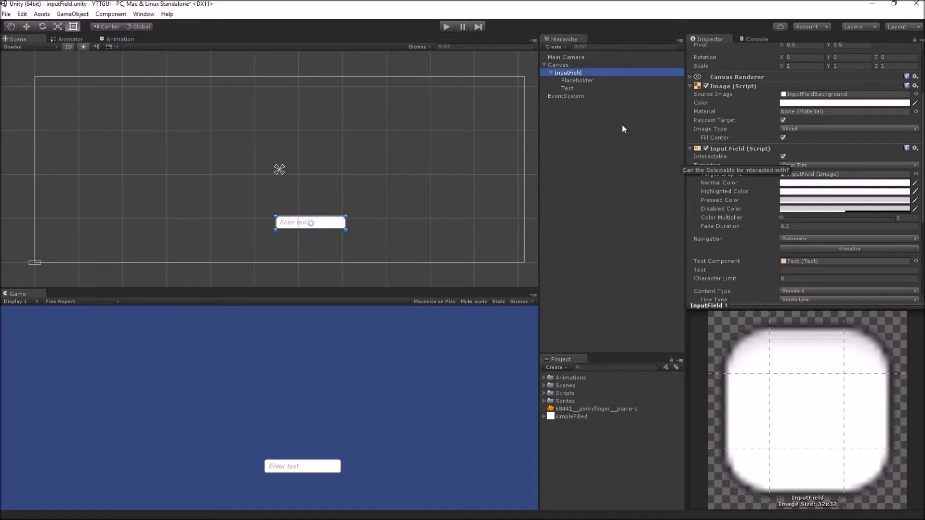
left_click(581, 82)
left_click(581, 89)
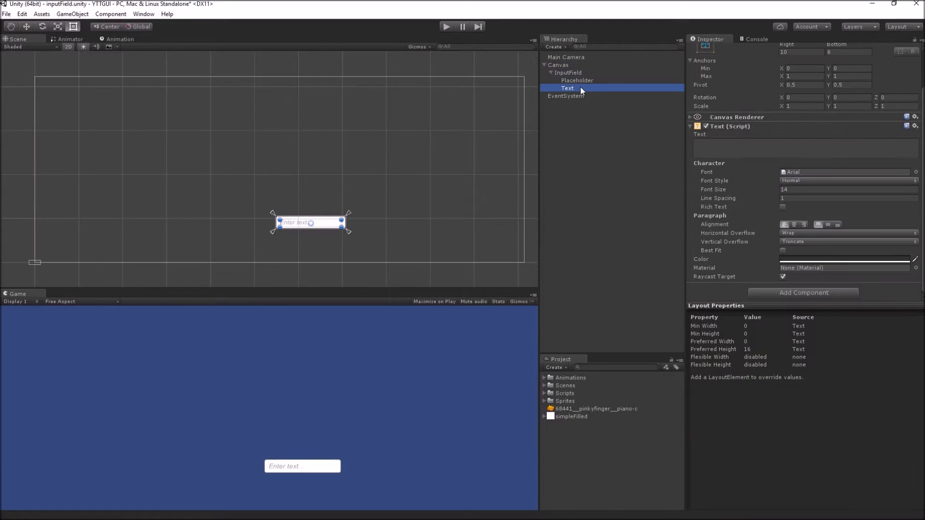
left_click(581, 80)
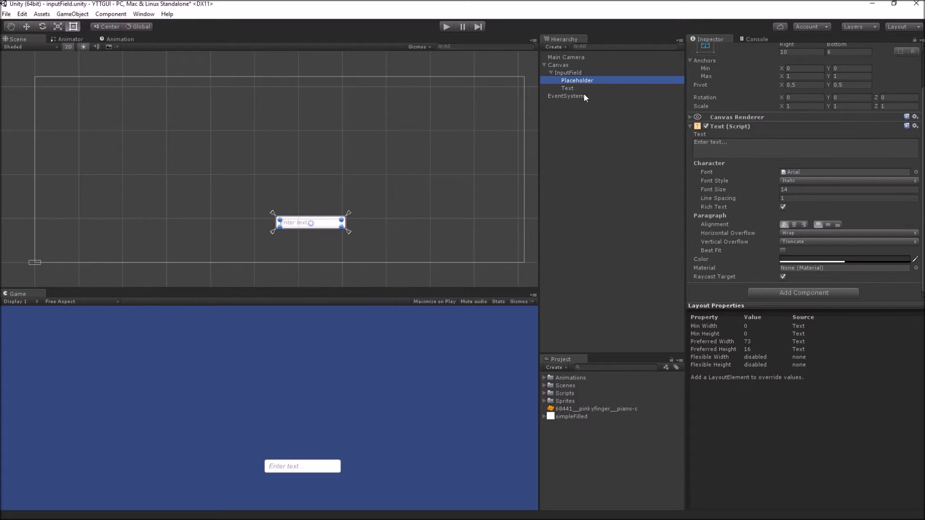
left_click(573, 89)
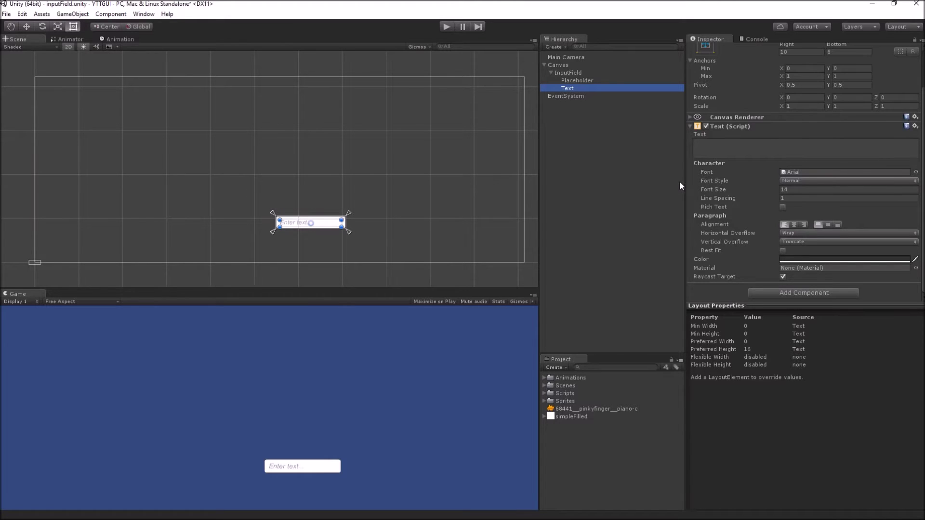
key("Up")
key("Up")
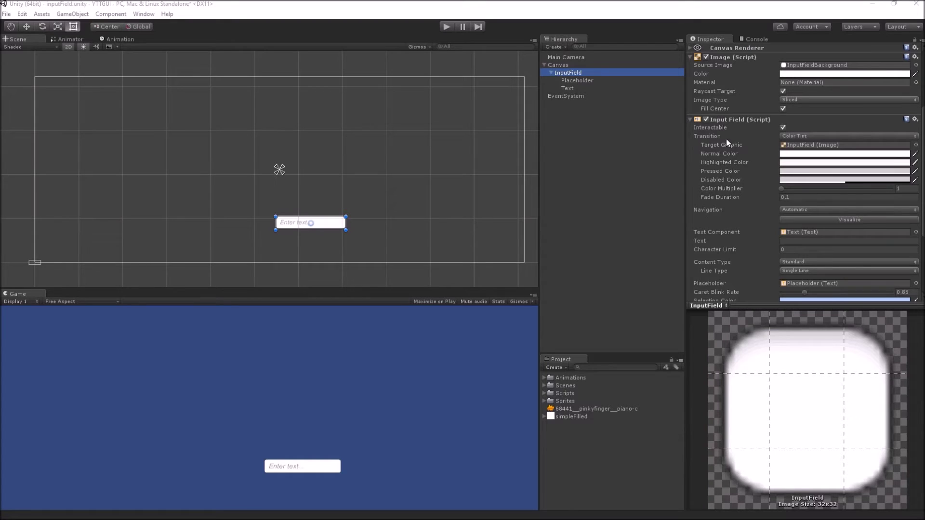
Check the Text child, then open the InputField's Content Type dropdown in the Inspector.
scroll(724, 141, "down", 2)
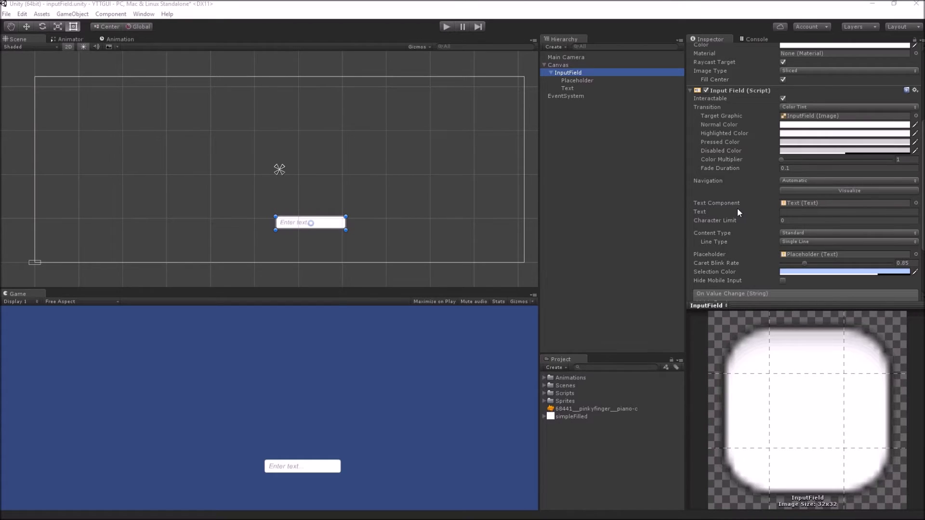
left_click(568, 89)
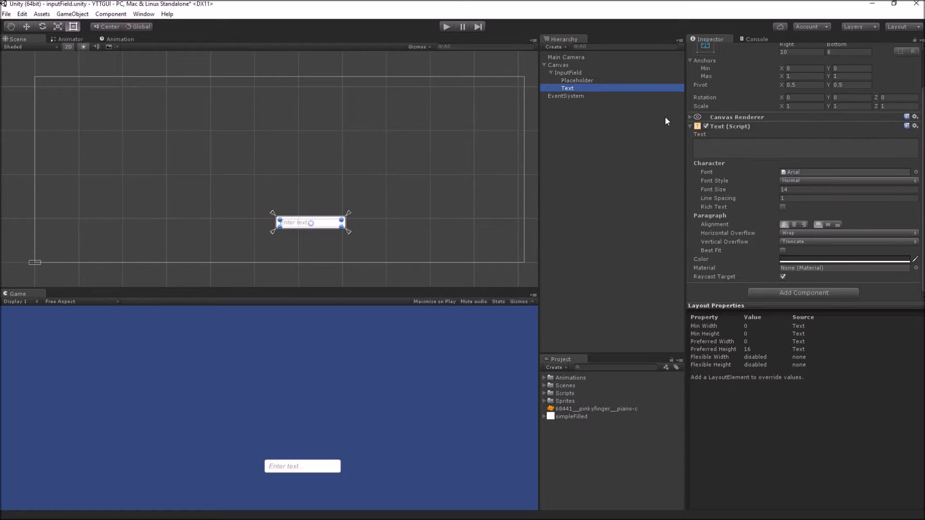
left_click(573, 72)
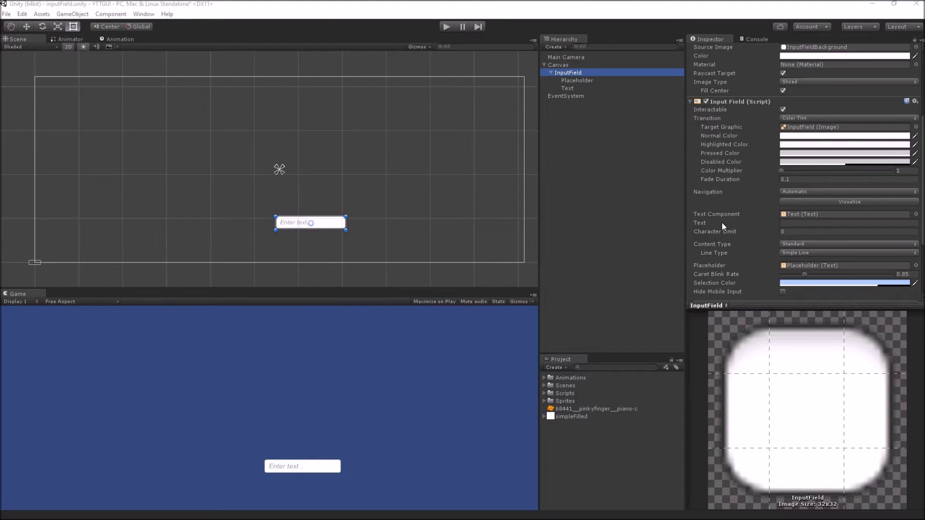
scroll(722, 223, "down", 1)
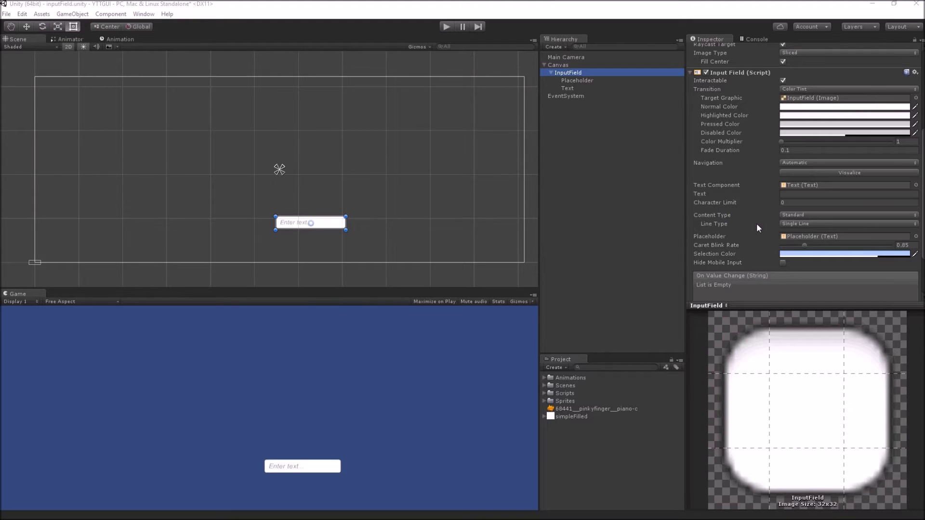
left_click(855, 351)
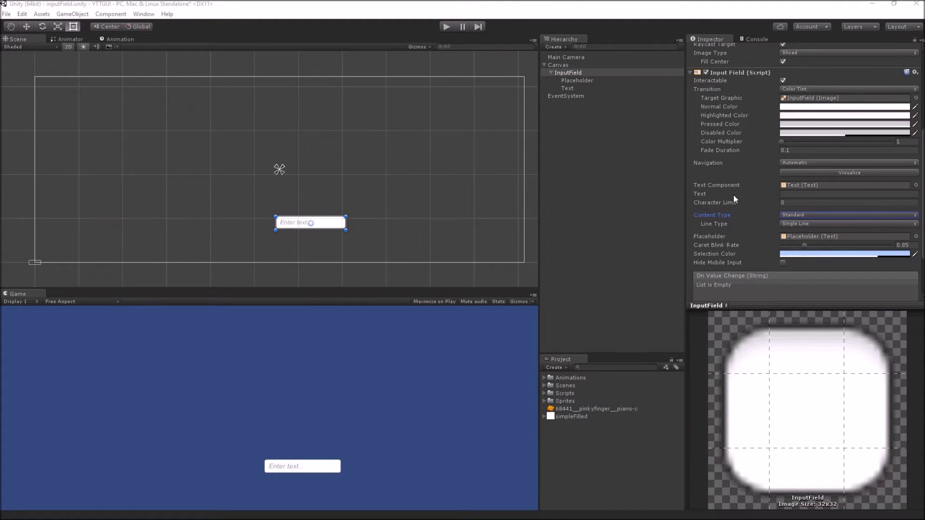
left_click(790, 215)
left_click(804, 216)
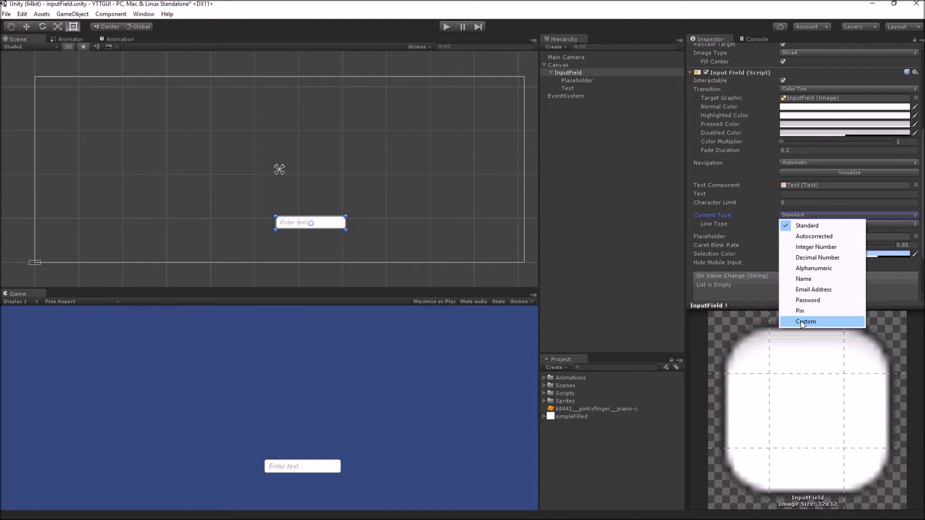
Dismiss the Content Type dropdown, leaving the content type as Standard.
left_click(910, 436)
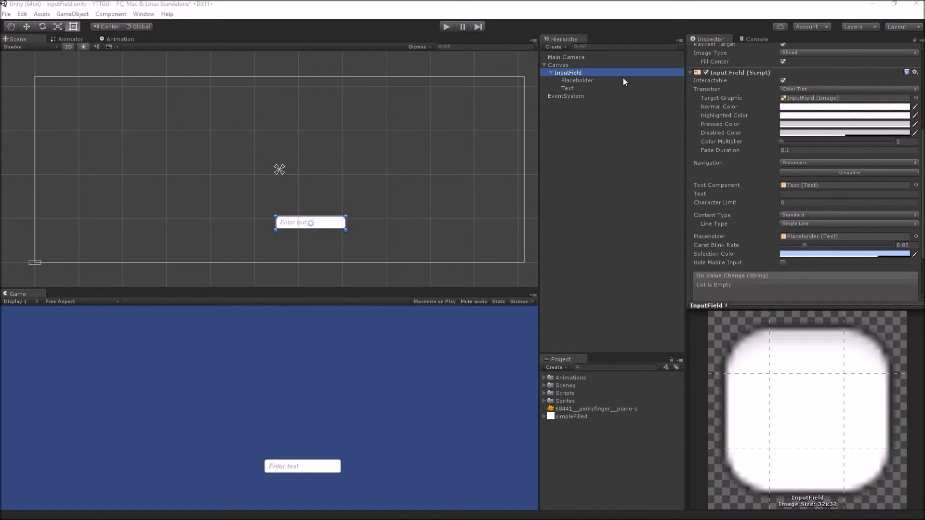
Select Placeholder to view its italic Arial, size 14 'Enter text...' text settings.
left_click(598, 80)
left_click(578, 73)
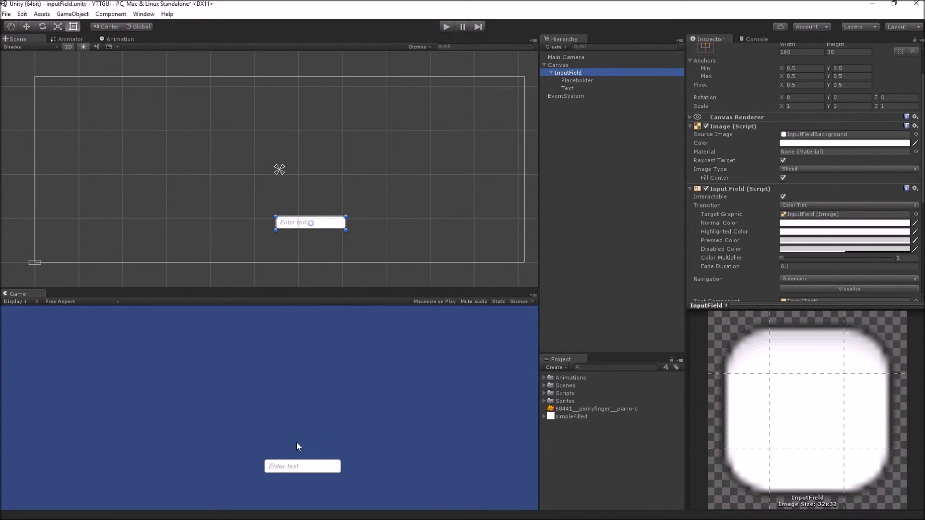
left_click(578, 80)
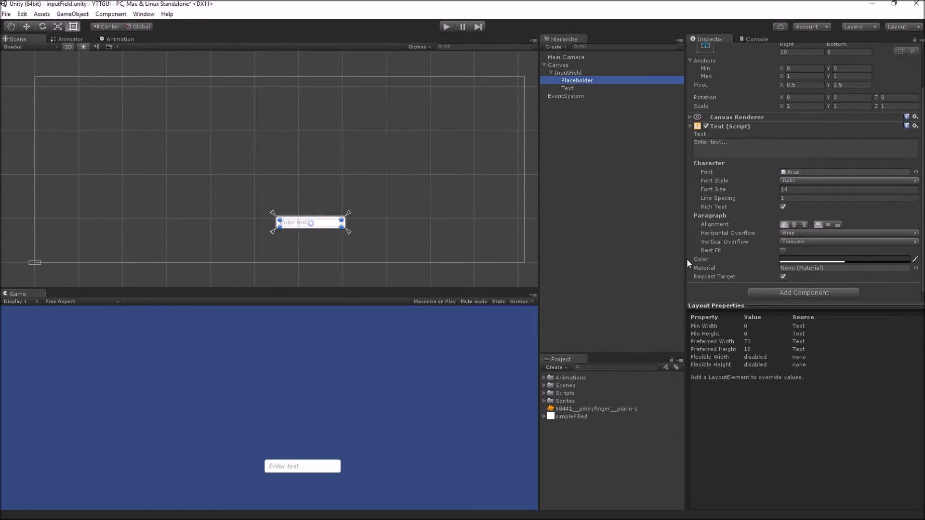
Select InputField to show its Image and Input Field components in the Inspector.
left_click(569, 73)
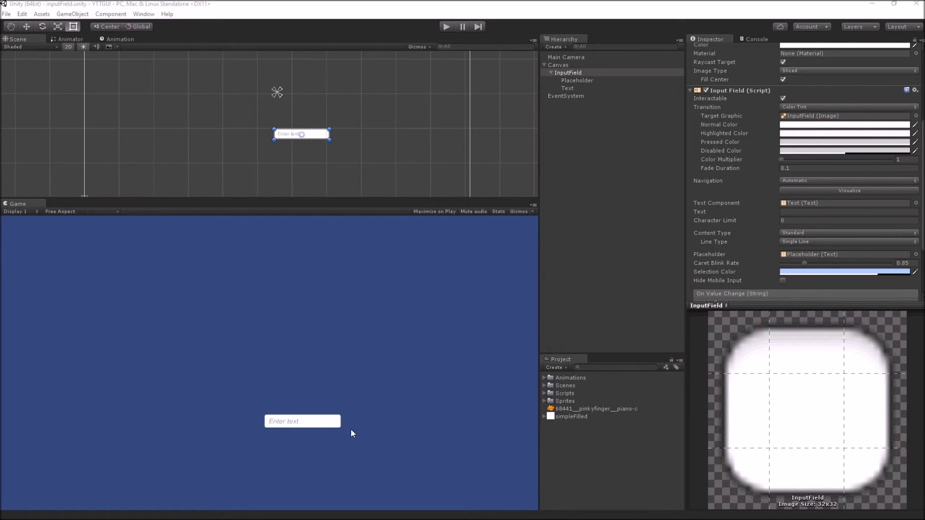
left_click(446, 26)
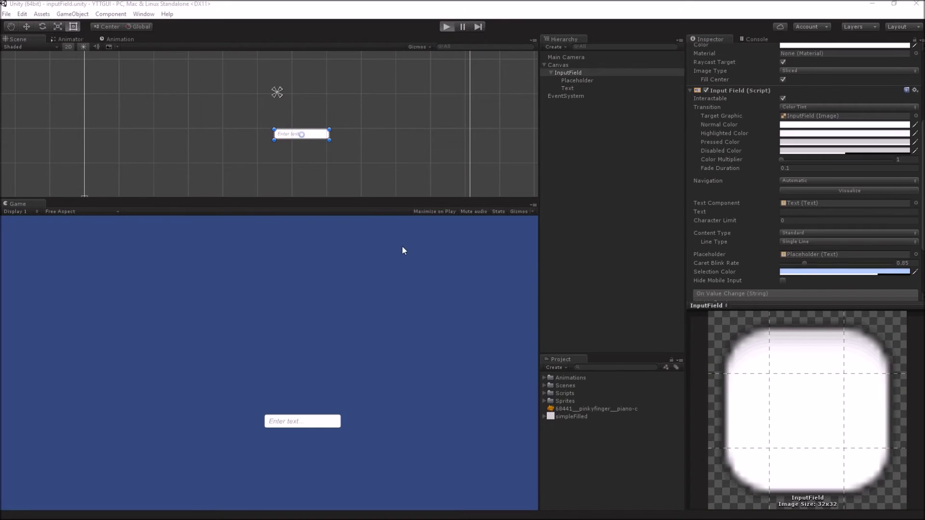
left_click(301, 423)
type("asdfasdl")
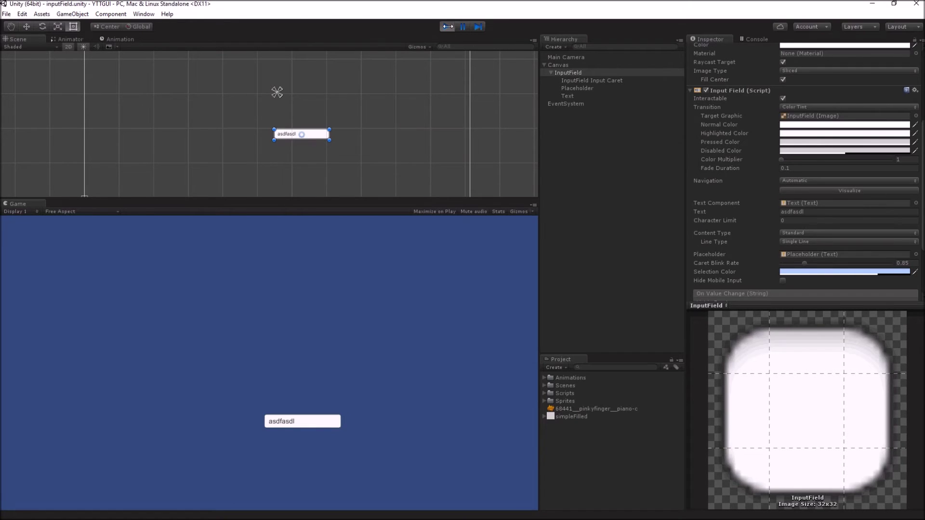
key("ctrl+p")
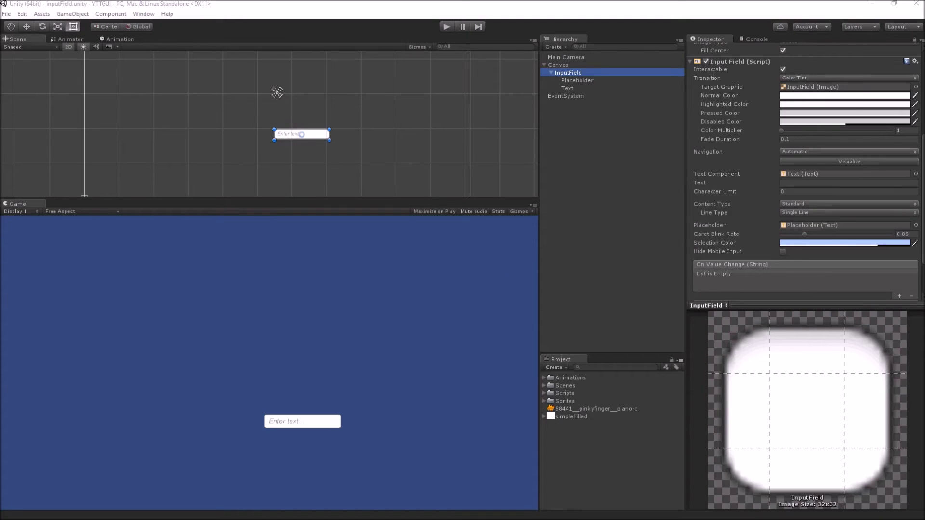
scroll(805, 172, "down", 2)
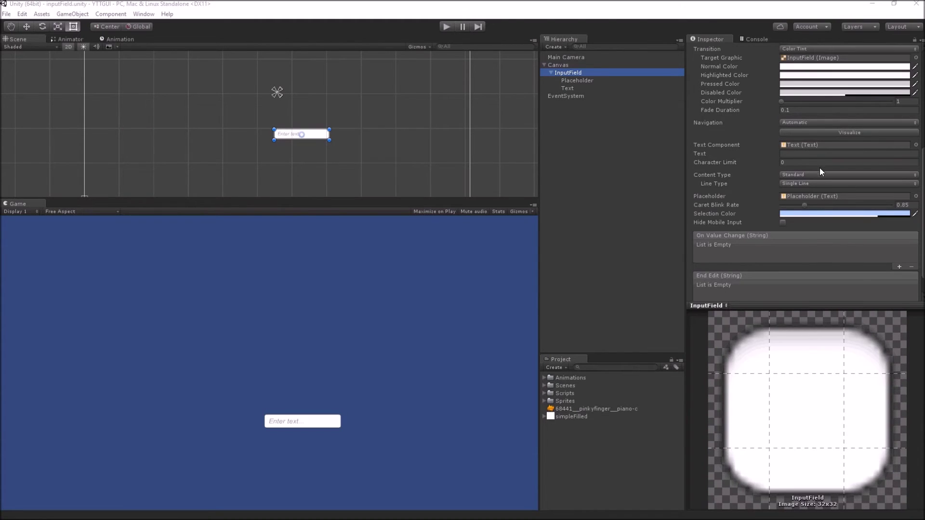
scroll(820, 172, "down", 2)
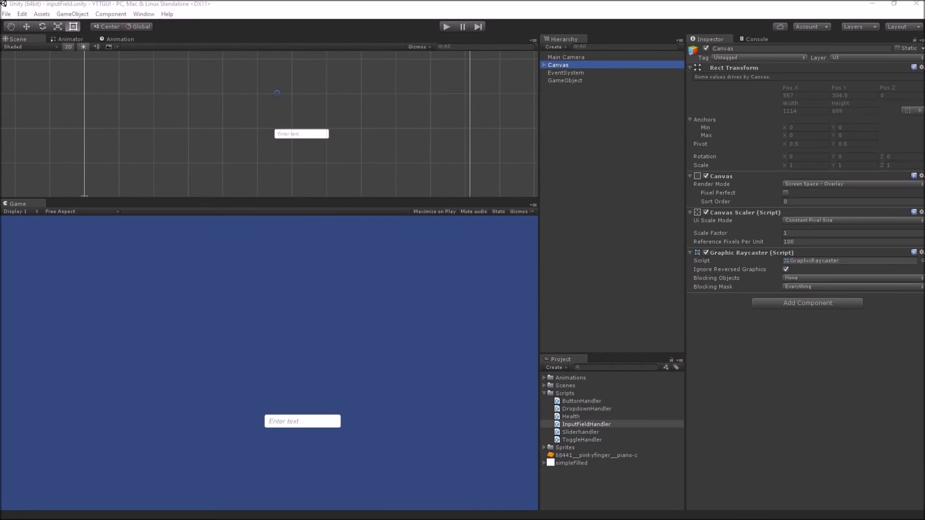
Review InputField and EventSystem, then open GameObject's InputFieldHandler script in Visual Studio.
left_click(545, 64)
left_click(568, 72)
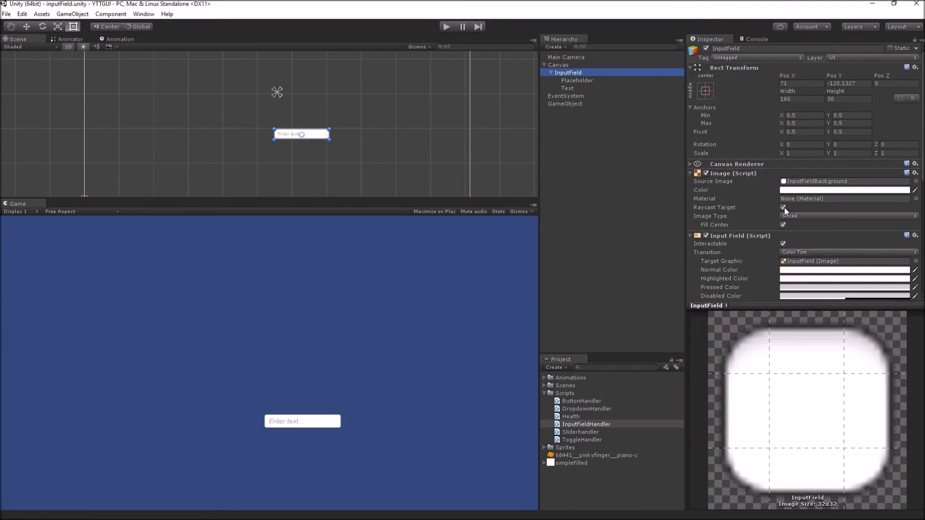
scroll(785, 210, "down", 10)
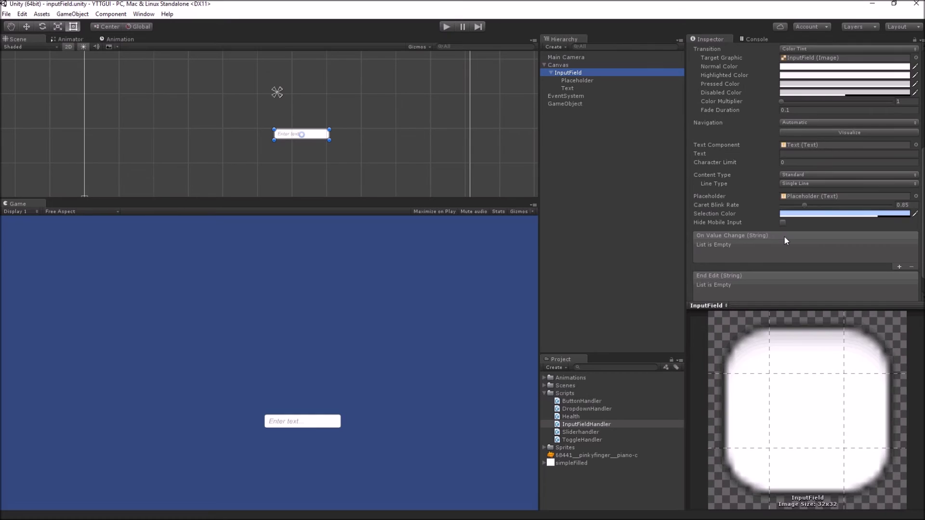
left_click(559, 96)
left_click(552, 72)
left_click(567, 73)
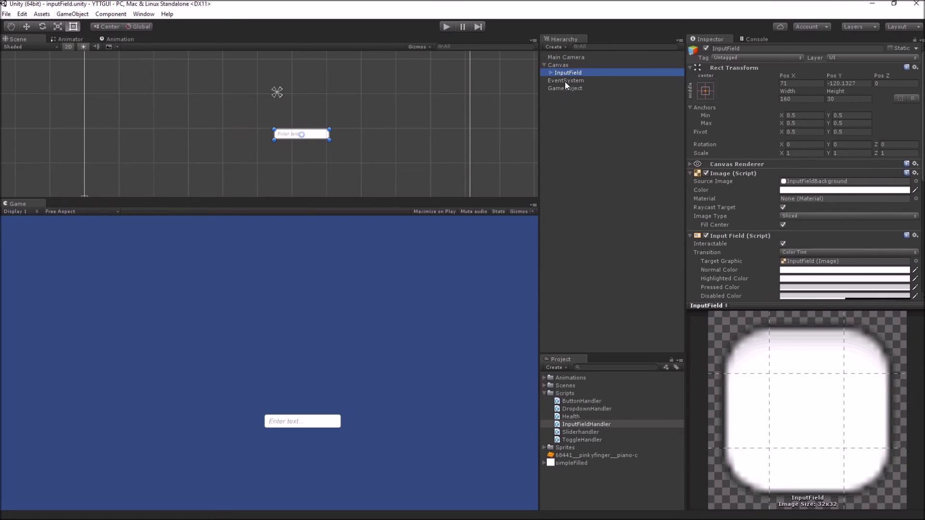
left_click(567, 88)
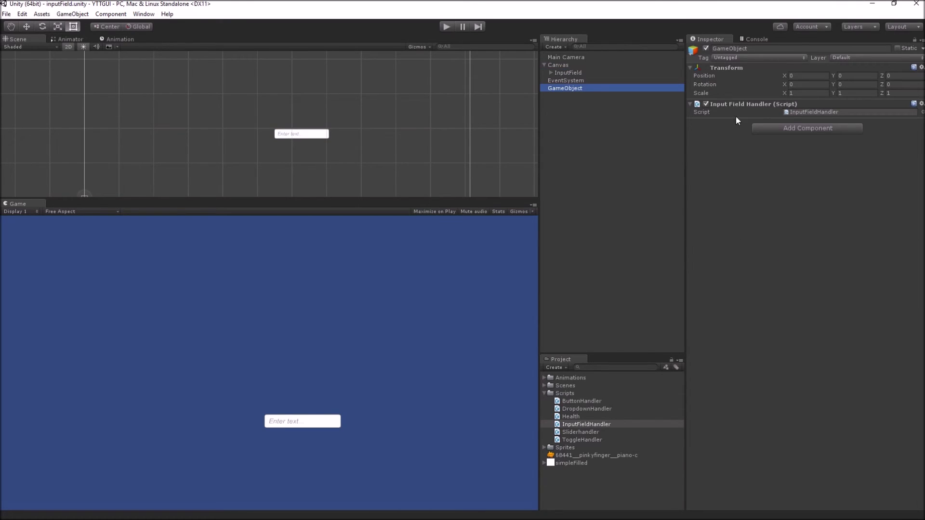
double_click(806, 112)
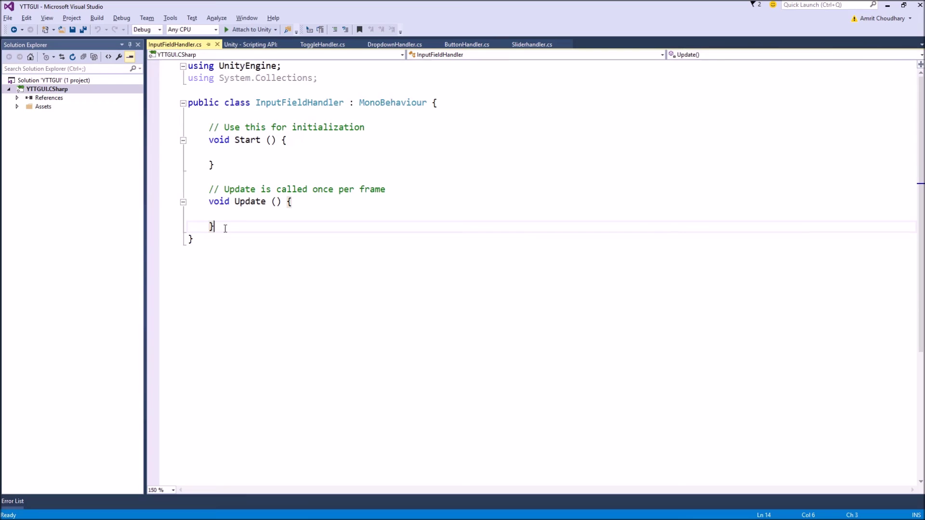
Add new lines after Update and type 'public void' to start a method.
key("Return")
key("Return")
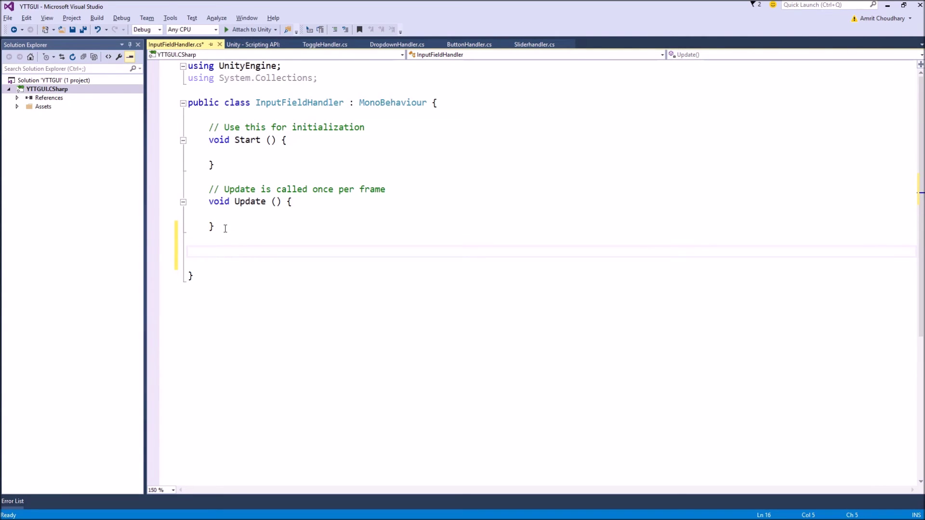
type("public void")
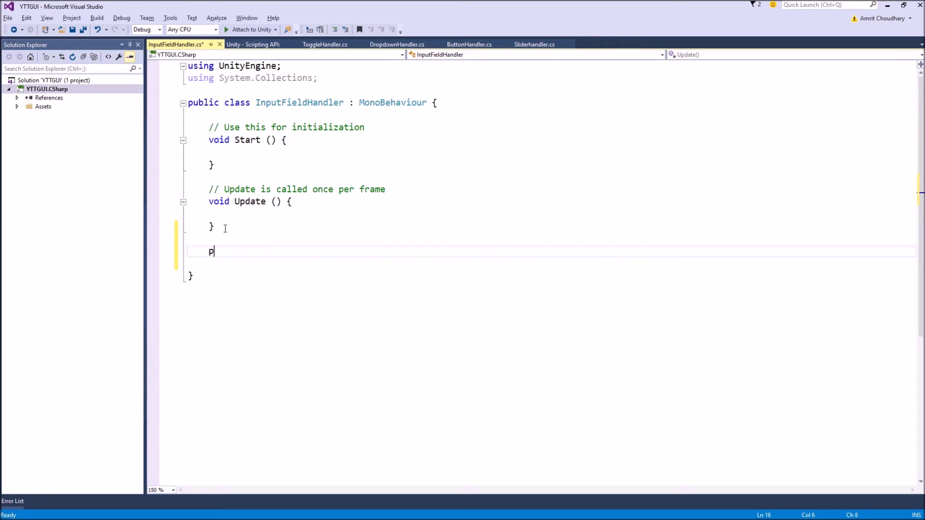